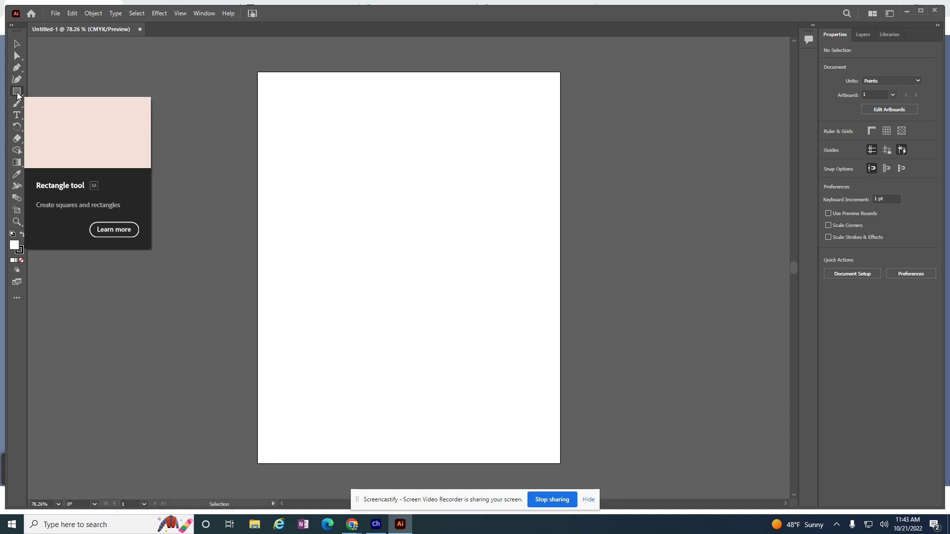
Create a rectangle 200 pt wide and 100 pt high in the upper part of the page.
{"action": "left_click", "coordinate": [18, 93]}
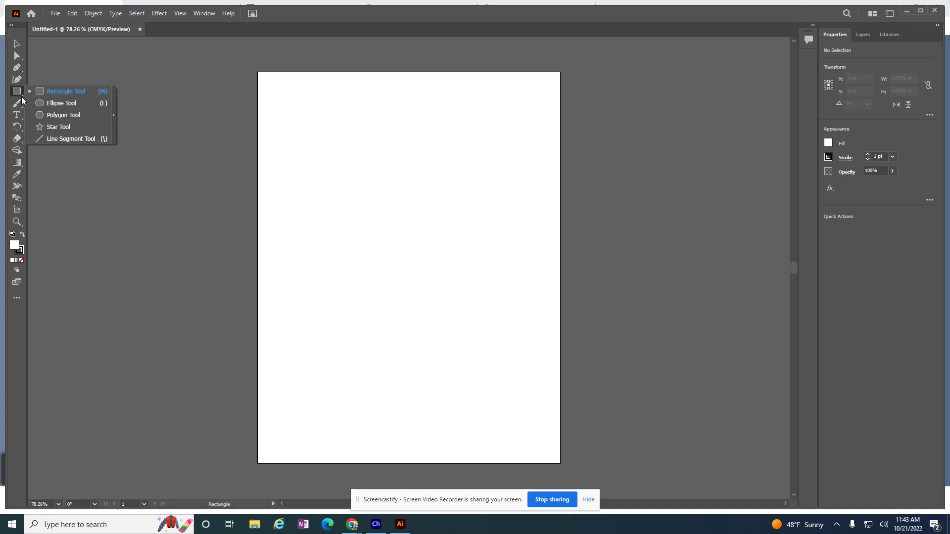
{"action": "left_click", "coordinate": [61, 92]}
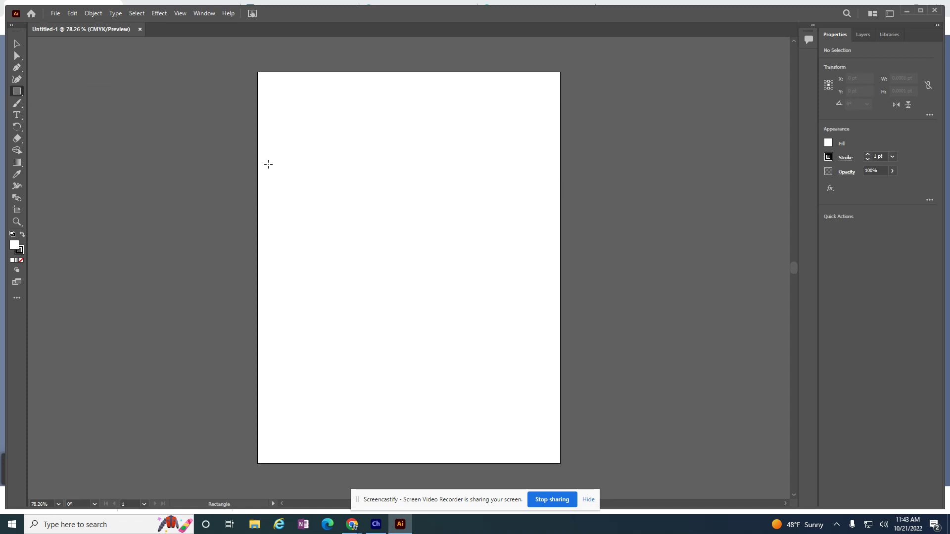
{"action": "left_click", "coordinate": [331, 195]}
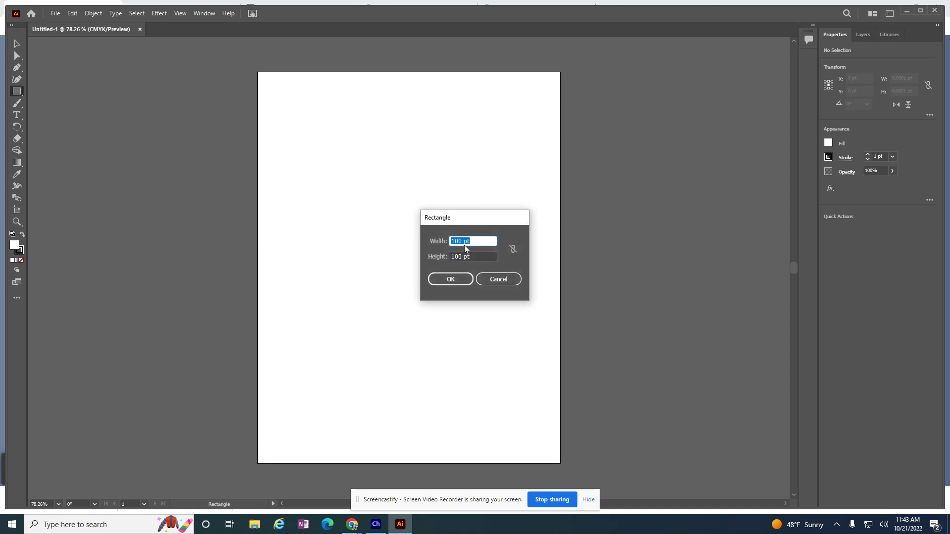
{"action": "type", "text": "200"}
{"action": "key", "text": "Return"}
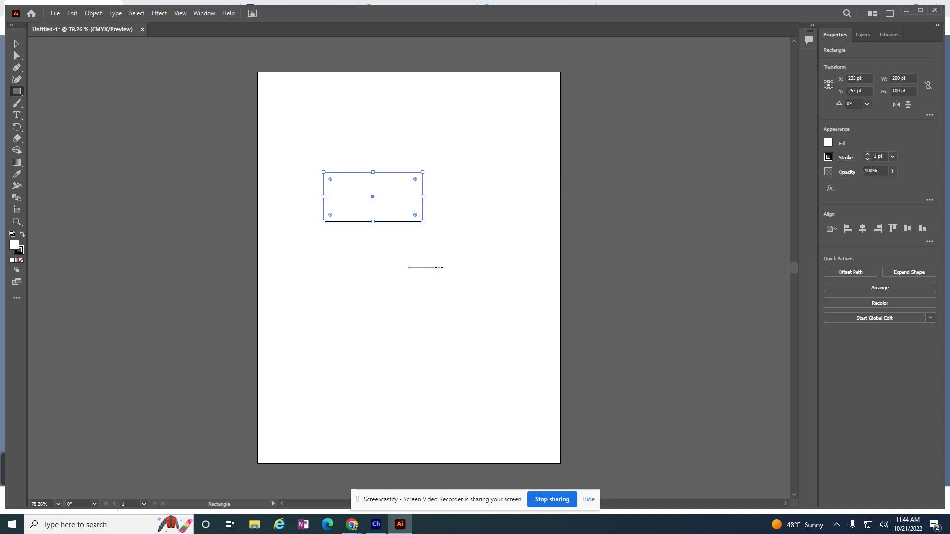
Draw a second rectangle freehand, about 324 by 292 pt, below the first one.
{"action": "left_click_drag", "start_coordinate": [335, 268], "coordinate": [496, 412]}
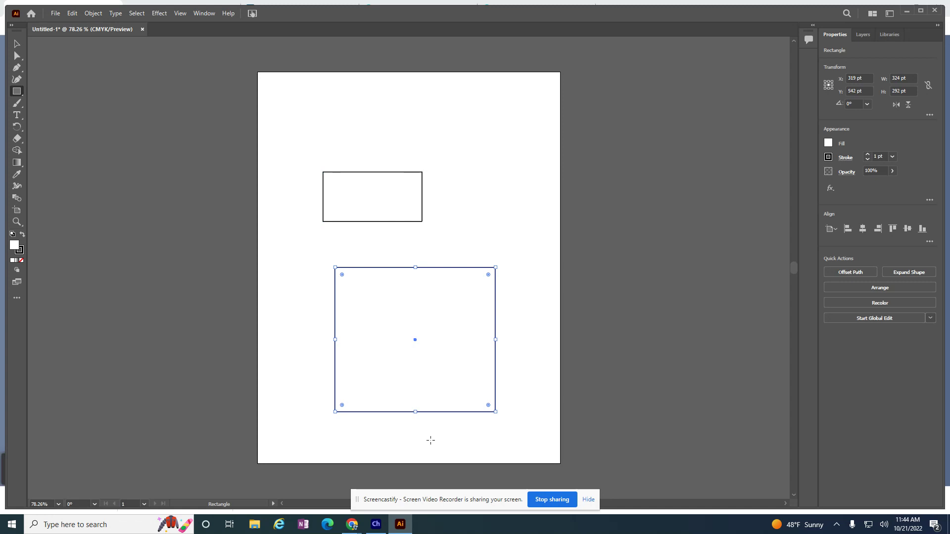
{"action": "left_click", "coordinate": [17, 43]}
{"action": "left_click", "coordinate": [17, 92]}
{"action": "left_click", "coordinate": [831, 143]}
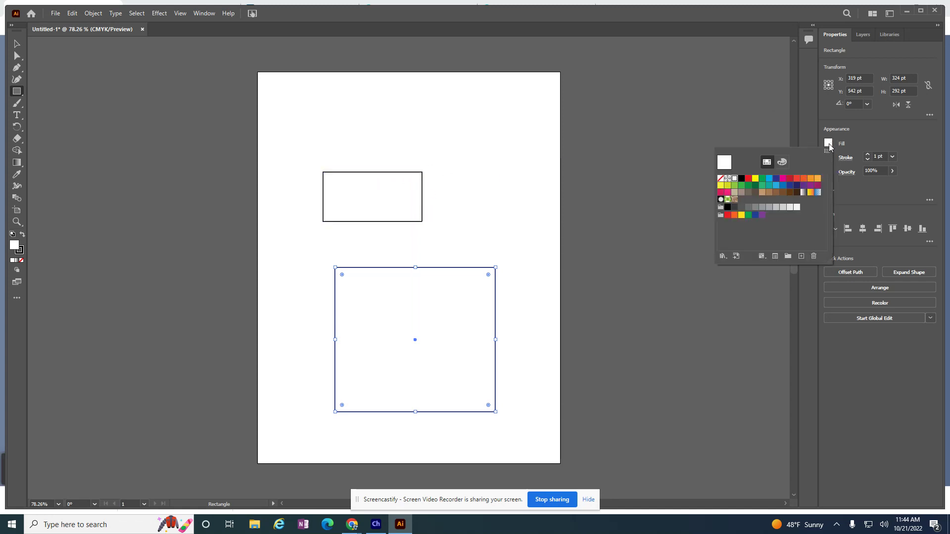
{"action": "left_click", "coordinate": [783, 178]}
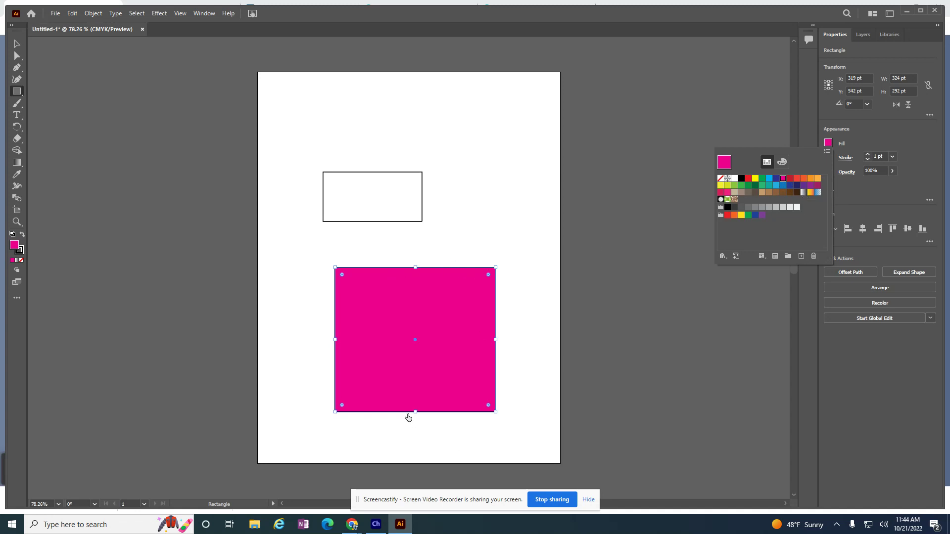
{"action": "left_click", "coordinate": [17, 44]}
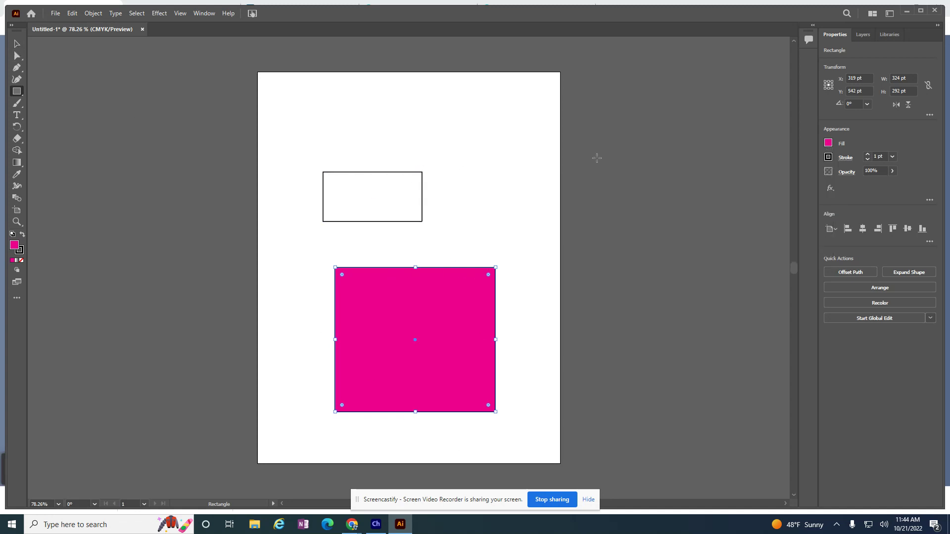
{"action": "key", "text": "d"}
{"action": "left_click", "coordinate": [592, 197]}
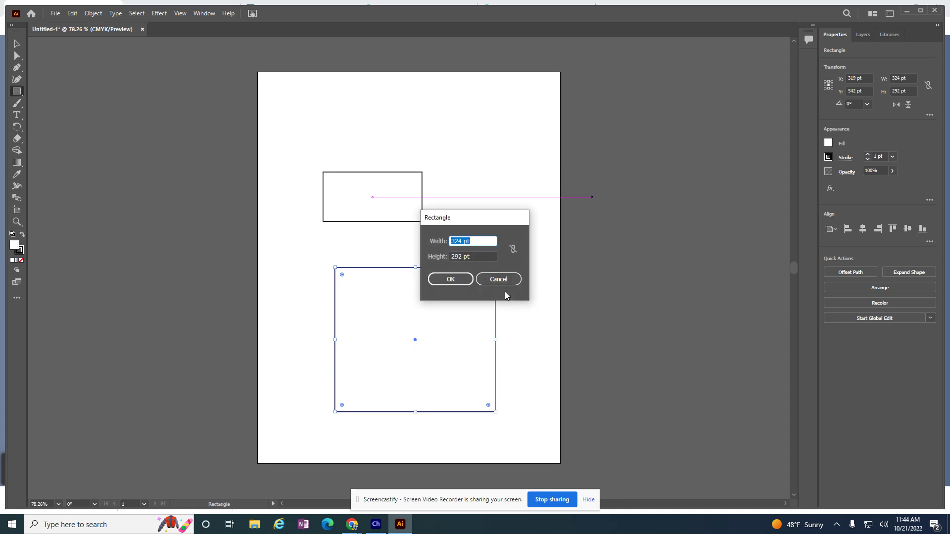
{"action": "left_click", "coordinate": [498, 280]}
Deselect all objects and set the Rectangle tool's fill to magenta for new shapes.
{"action": "left_click", "coordinate": [16, 43]}
{"action": "left_click", "coordinate": [343, 135]}
{"action": "left_click", "coordinate": [17, 91]}
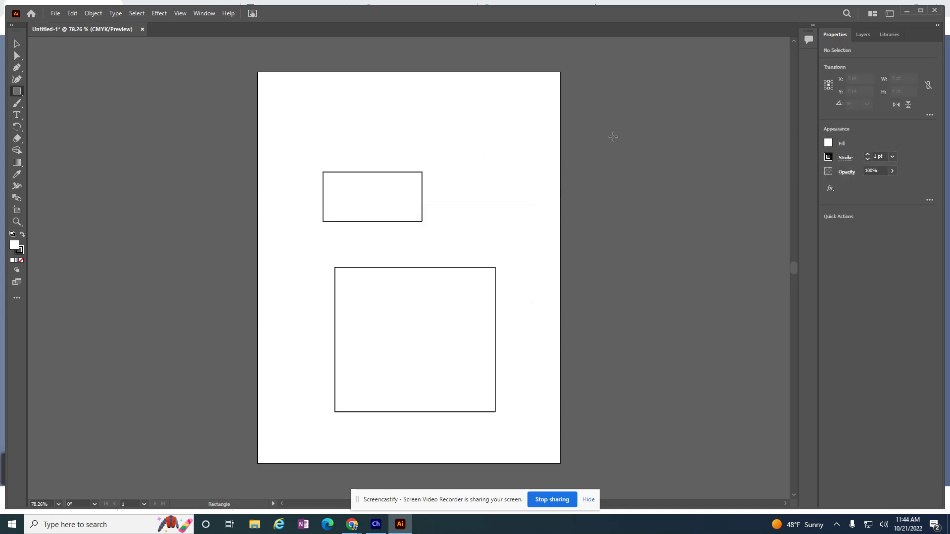
{"action": "left_click", "coordinate": [16, 45]}
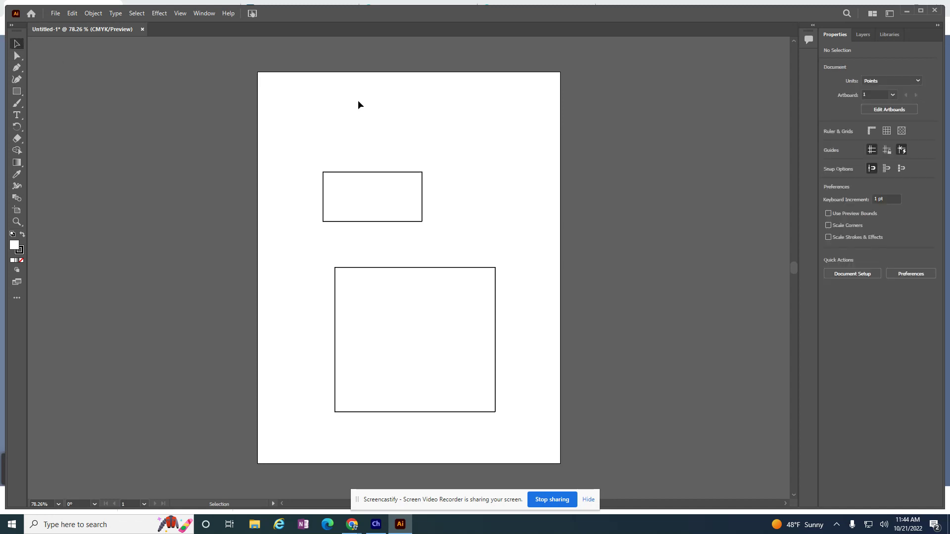
{"action": "key", "text": "m"}
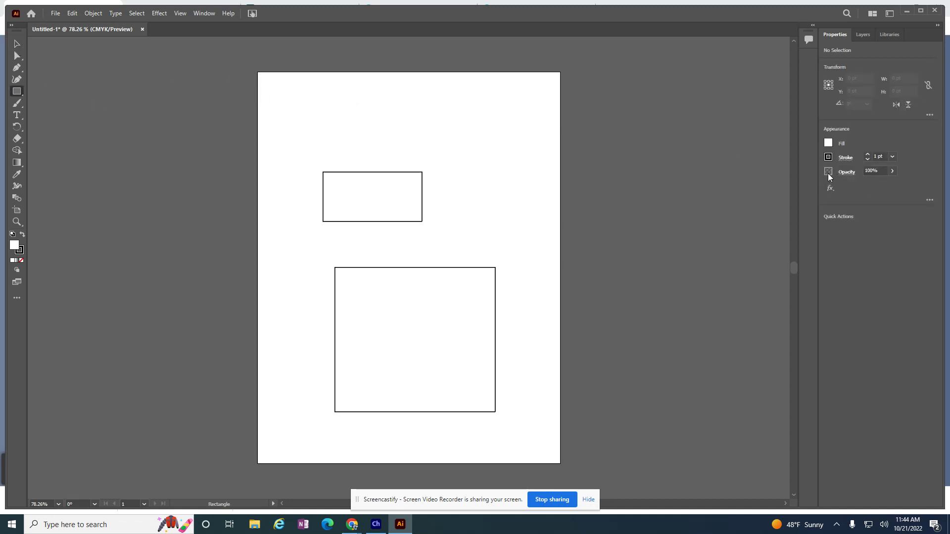
{"action": "left_click", "coordinate": [828, 144]}
{"action": "left_click", "coordinate": [776, 178]}
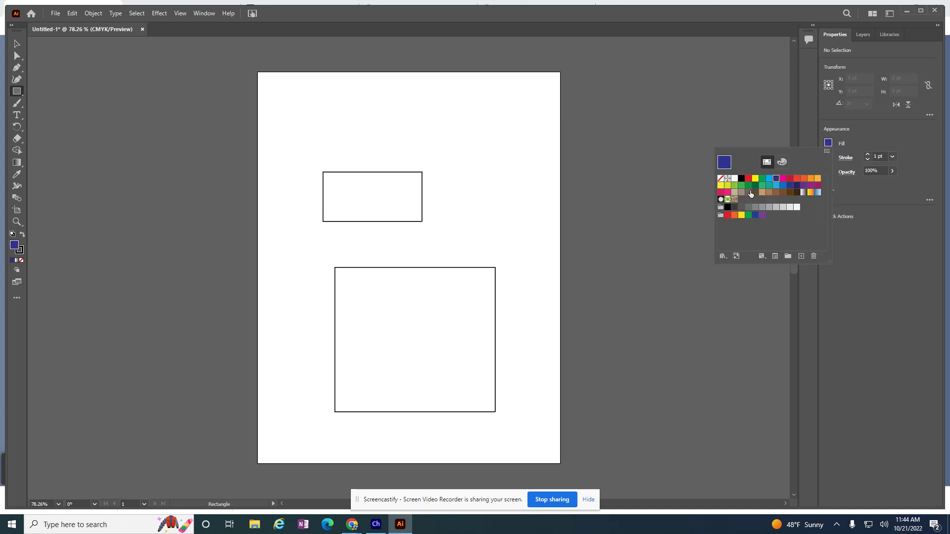
{"action": "left_click", "coordinate": [783, 178]}
Set the stroke for new shapes to purple with a weight of 7 pt.
{"action": "left_click", "coordinate": [828, 157]}
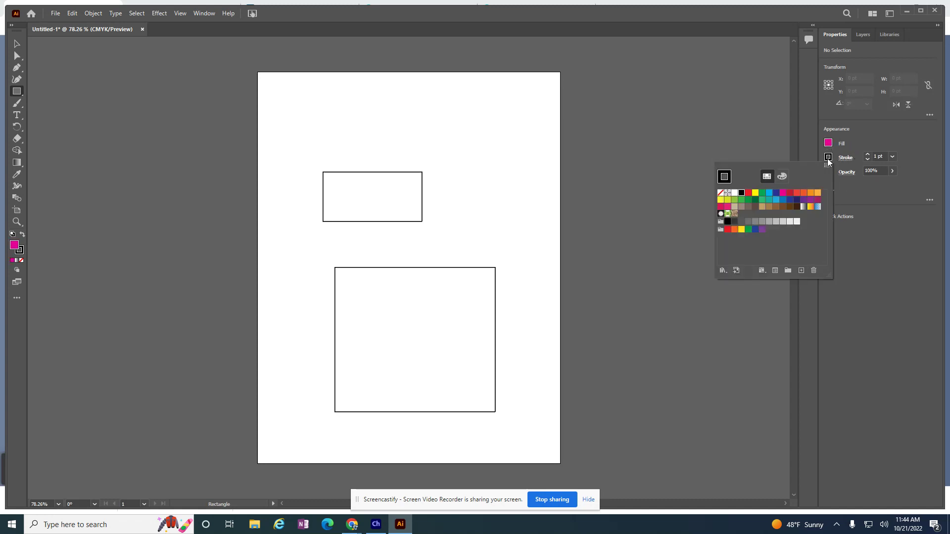
{"action": "left_click", "coordinate": [804, 202]}
{"action": "left_click", "coordinate": [869, 156]}
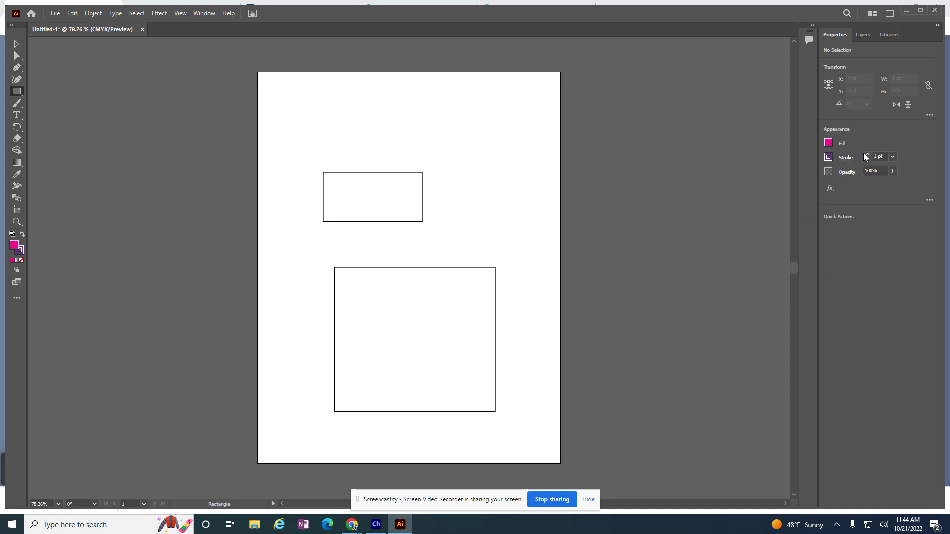
{"action": "left_click", "coordinate": [892, 156]}
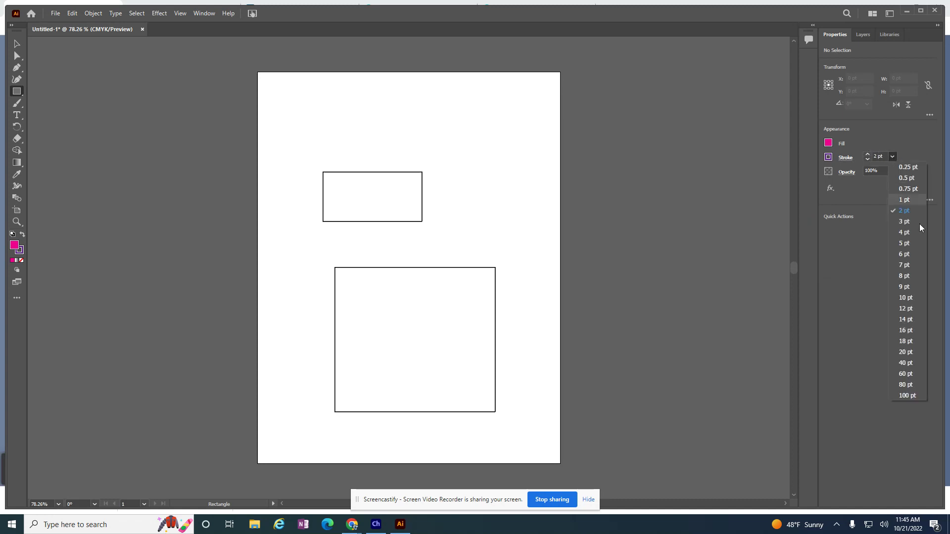
{"action": "left_click", "coordinate": [905, 265]}
Draw a rectangle about 177 by 188 pt near the page's upper-right corner and slightly round its corners.
{"action": "left_click_drag", "start_coordinate": [449, 99], "coordinate": [537, 192]}
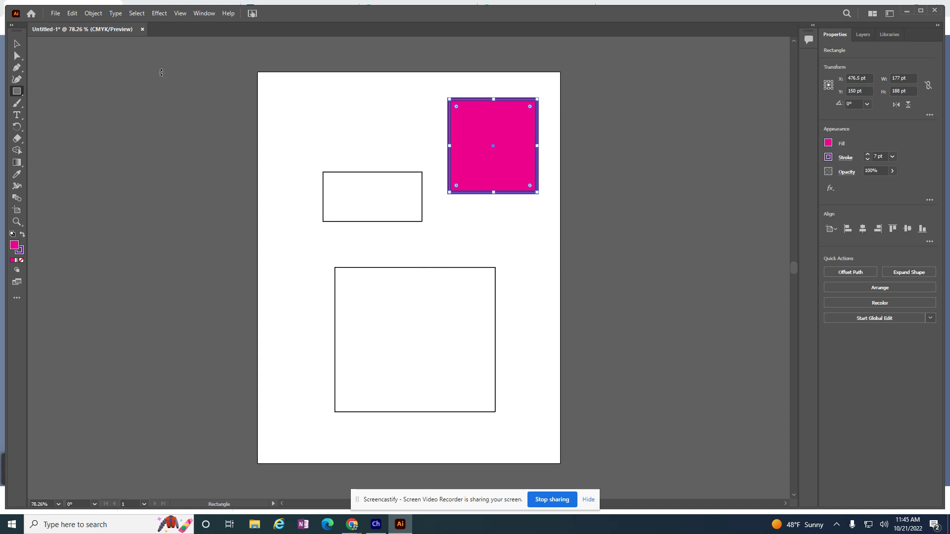
{"action": "left_click", "coordinate": [18, 44]}
{"action": "mouse_move", "coordinate": [456, 106]}
{"action": "left_mouse_down"}
{"action": "mouse_move", "coordinate": [472, 124]}
{"action": "mouse_move", "coordinate": [456, 107]}
{"action": "left_mouse_up"}
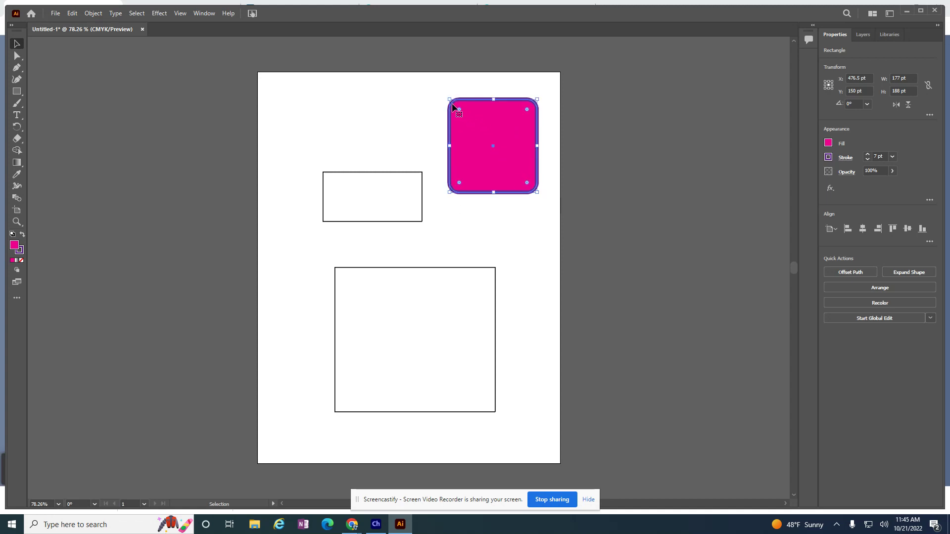
Shrink the magenta rectangle to about 152 by 167 pt and adjust its corner rounding.
{"action": "mouse_move", "coordinate": [450, 100]}
{"action": "left_mouse_down"}
{"action": "mouse_move", "coordinate": [435, 89]}
{"action": "mouse_move", "coordinate": [489, 136]}
{"action": "mouse_move", "coordinate": [454, 109]}
{"action": "left_mouse_up"}
{"action": "mouse_move", "coordinate": [457, 154]}
{"action": "left_mouse_down"}
{"action": "mouse_move", "coordinate": [401, 155]}
{"action": "mouse_move", "coordinate": [463, 155]}
{"action": "left_mouse_up"}
{"action": "left_click_drag", "start_coordinate": [471, 119], "coordinate": [526, 116]}
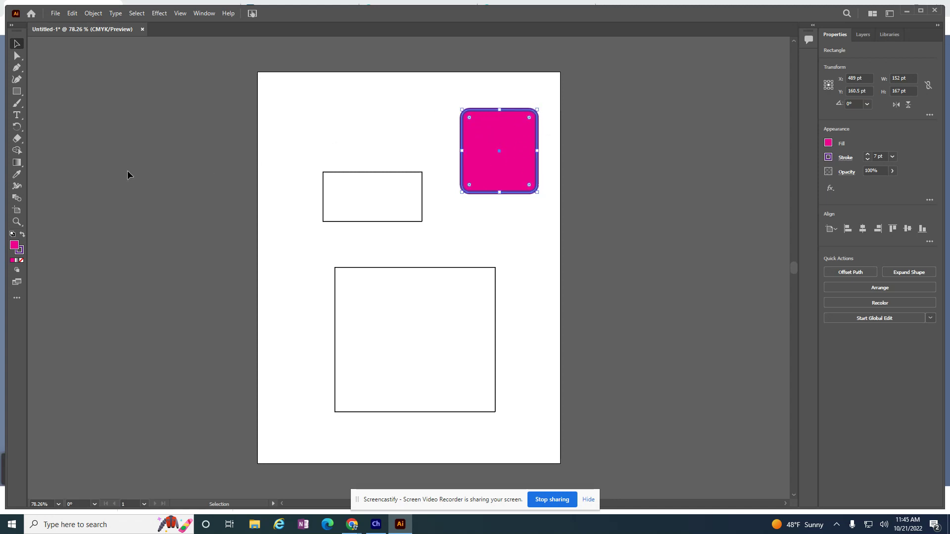
Draw a circle near the page's upper-left corner and an oval about 233 by 135 pt over its right edge.
{"action": "left_click", "coordinate": [22, 95]}
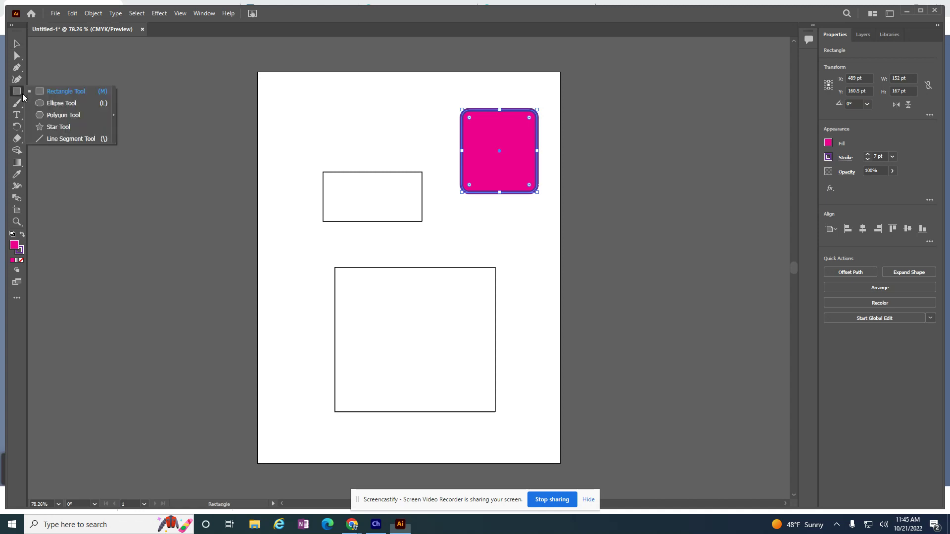
{"action": "left_click", "coordinate": [48, 104]}
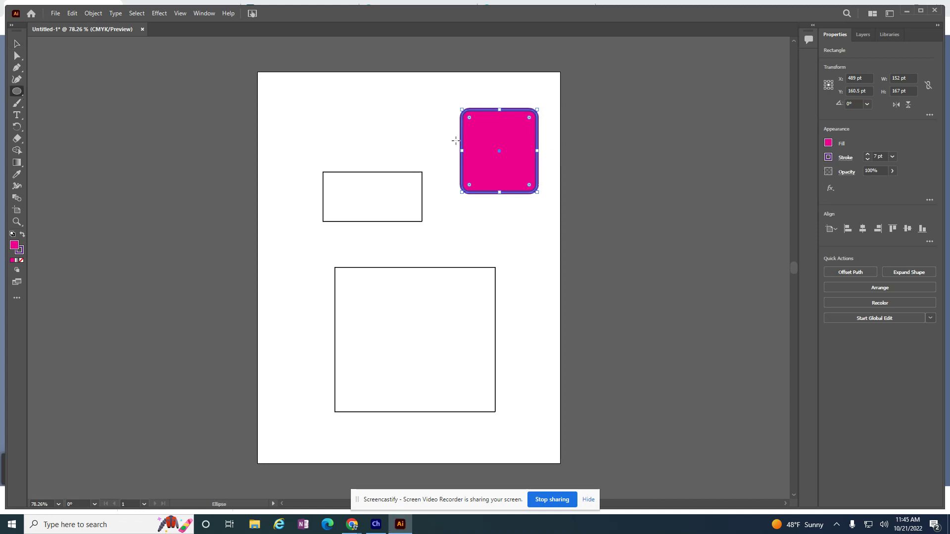
{"action": "left_click", "coordinate": [287, 95]}
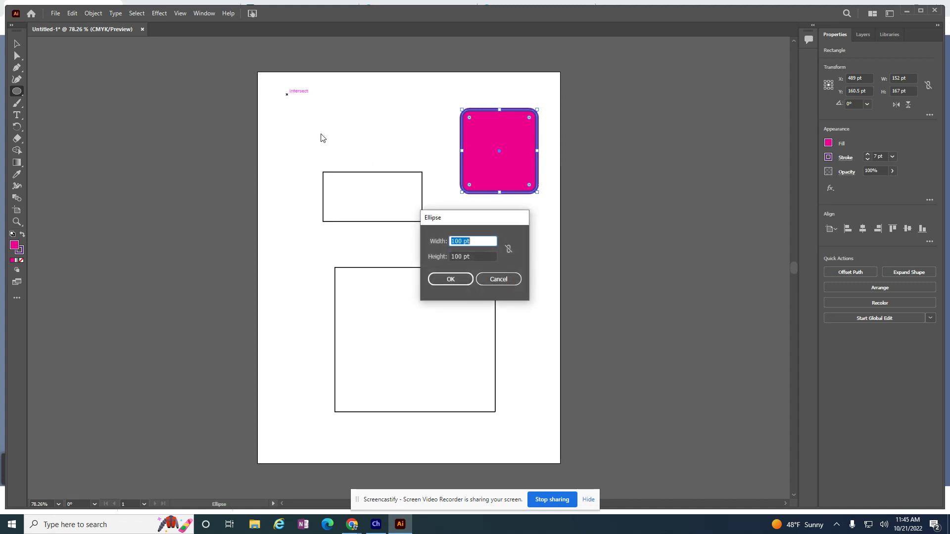
{"action": "left_click", "coordinate": [496, 278]}
{"action": "left_click_drag", "start_coordinate": [282, 91], "coordinate": [363, 172]}
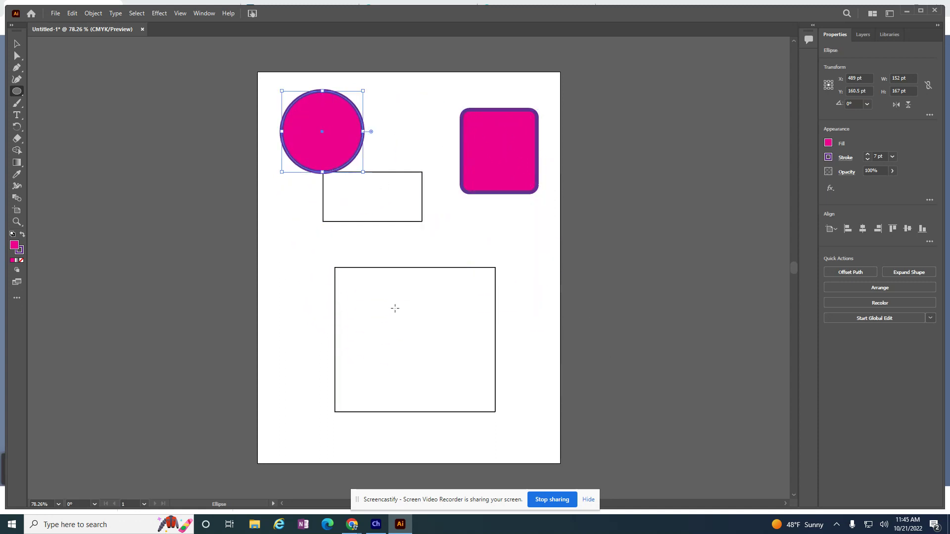
{"action": "left_click_drag", "start_coordinate": [451, 231], "coordinate": [566, 297]}
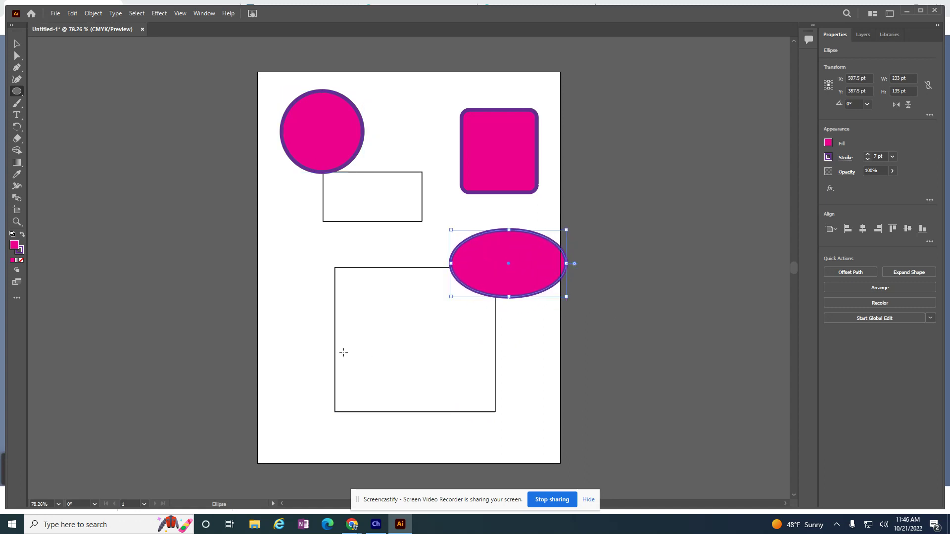
Draw a five-pointed star, about 247 by 252 pt and slightly rotated, over the page's left edge below the circle.
{"action": "left_click", "coordinate": [17, 92]}
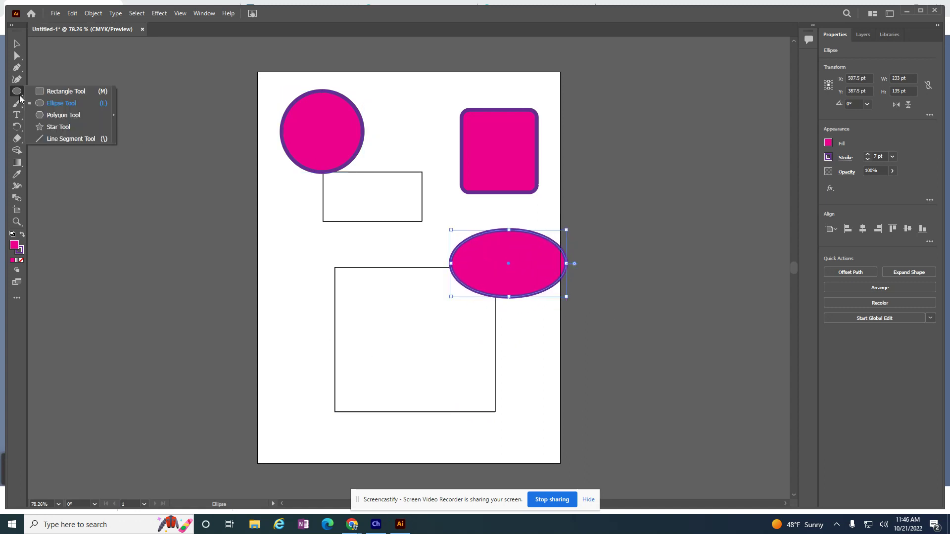
{"action": "left_click", "coordinate": [68, 129]}
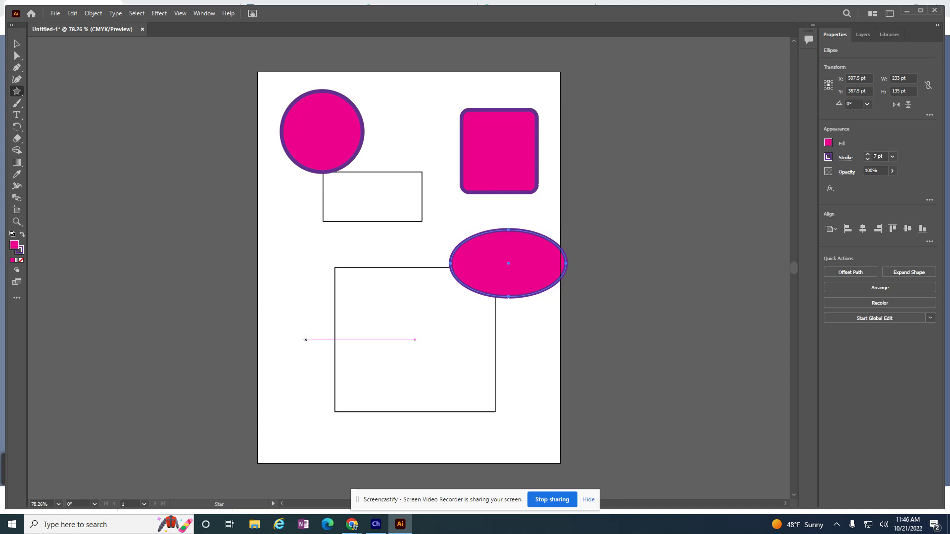
{"action": "mouse_move", "coordinate": [304, 335]}
{"action": "left_mouse_down"}
{"action": "mouse_move", "coordinate": [319, 352]}
{"action": "mouse_move", "coordinate": [282, 395]}
{"action": "left_mouse_up"}
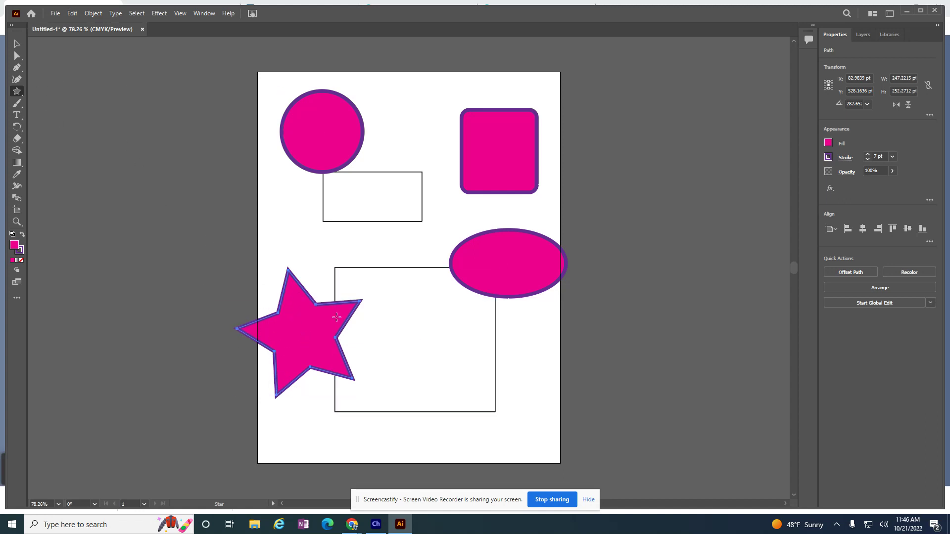
Create a nine-pointed star with radii of 133.2066 and 66.6033 pt below the oval and shrink it to about 170 by 157 pt.
{"action": "left_click", "coordinate": [521, 390]}
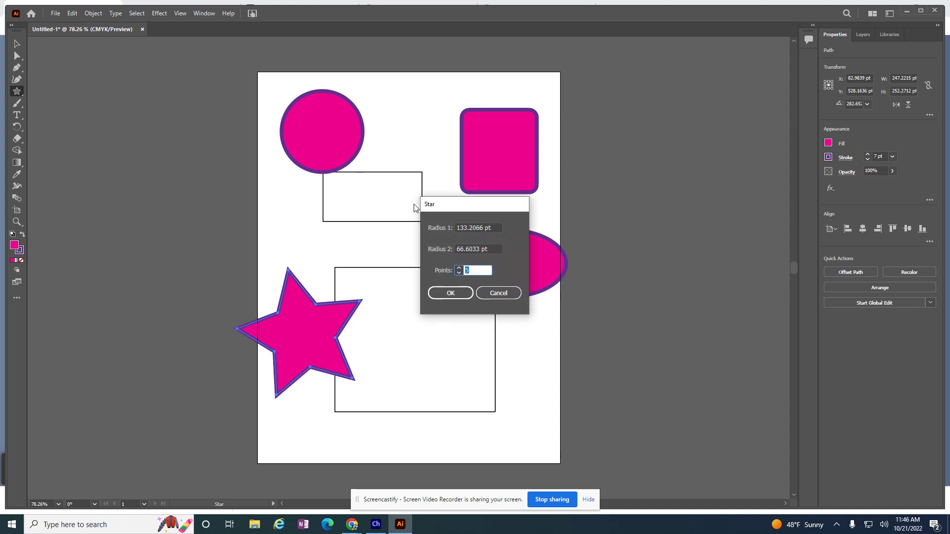
{"action": "left_click", "coordinate": [497, 293]}
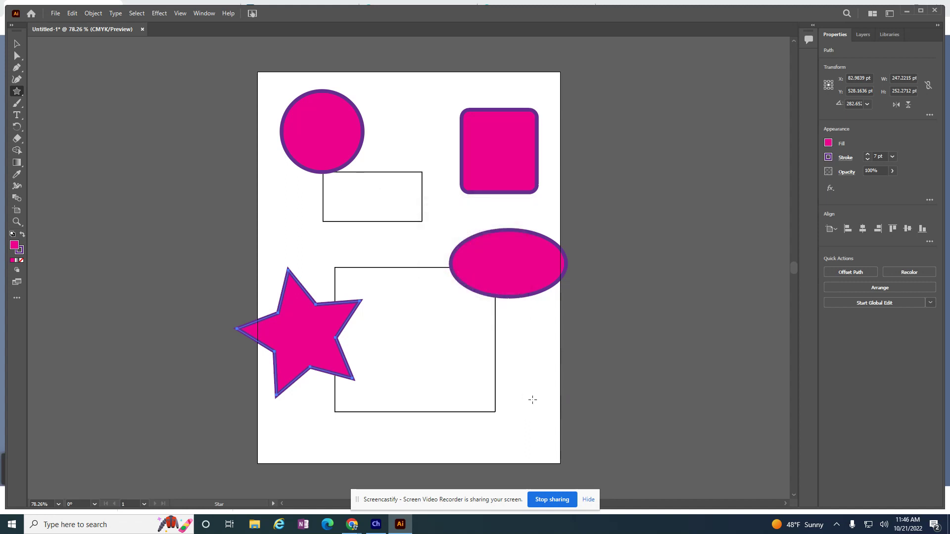
{"action": "left_click", "coordinate": [515, 371]}
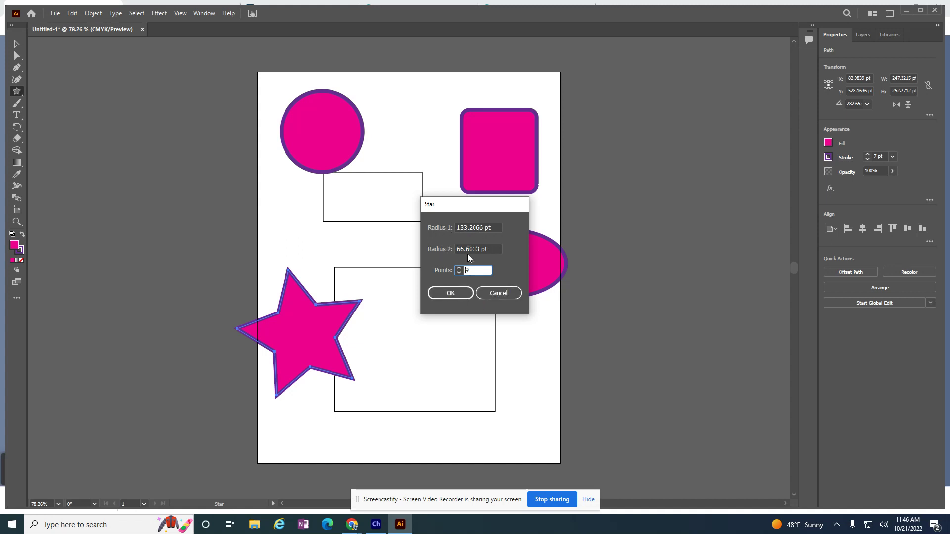
{"action": "left_click", "coordinate": [451, 294]}
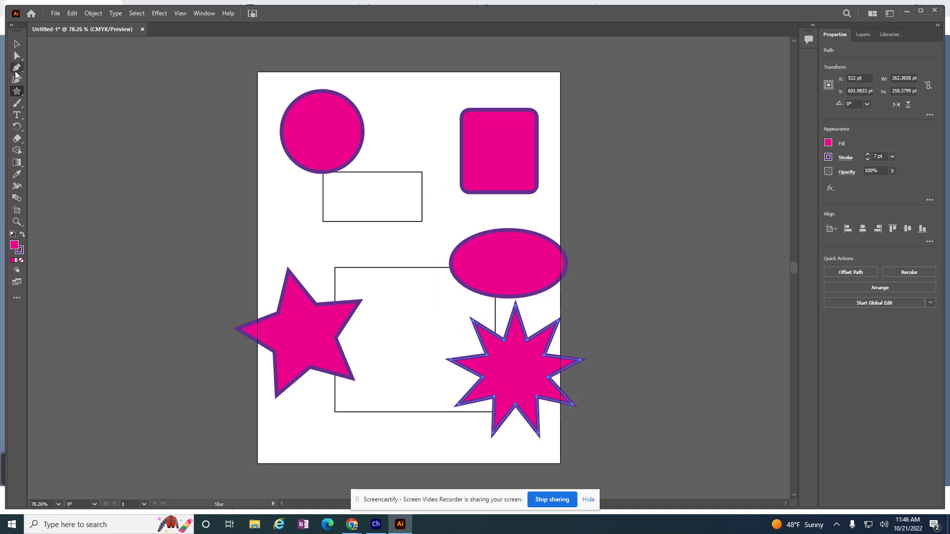
{"action": "left_click", "coordinate": [16, 45]}
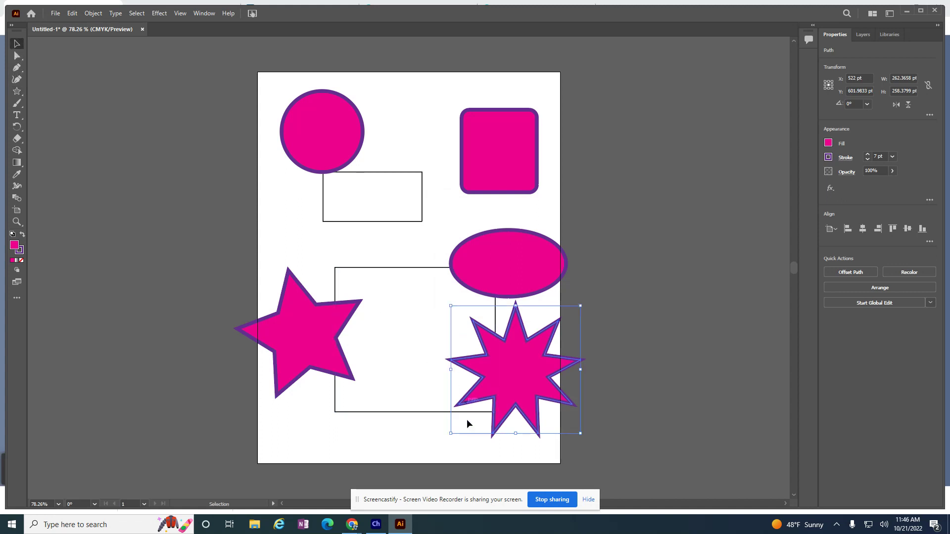
{"action": "left_click_drag", "start_coordinate": [450, 433], "coordinate": [497, 384]}
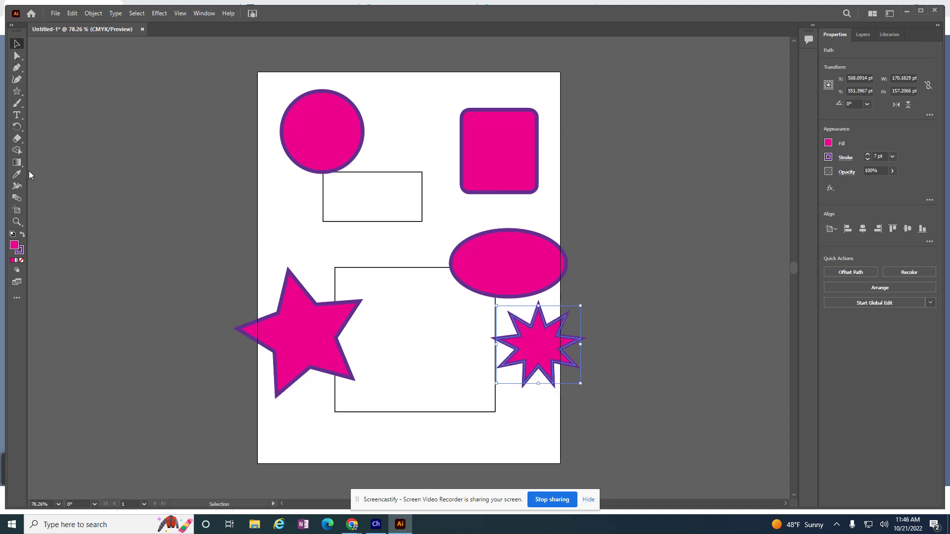
Create a triangle as a three-sided polygon with a 50 pt radius between the circle and the five-pointed star.
{"action": "left_click_drag", "start_coordinate": [17, 91], "coordinate": [90, 116]}
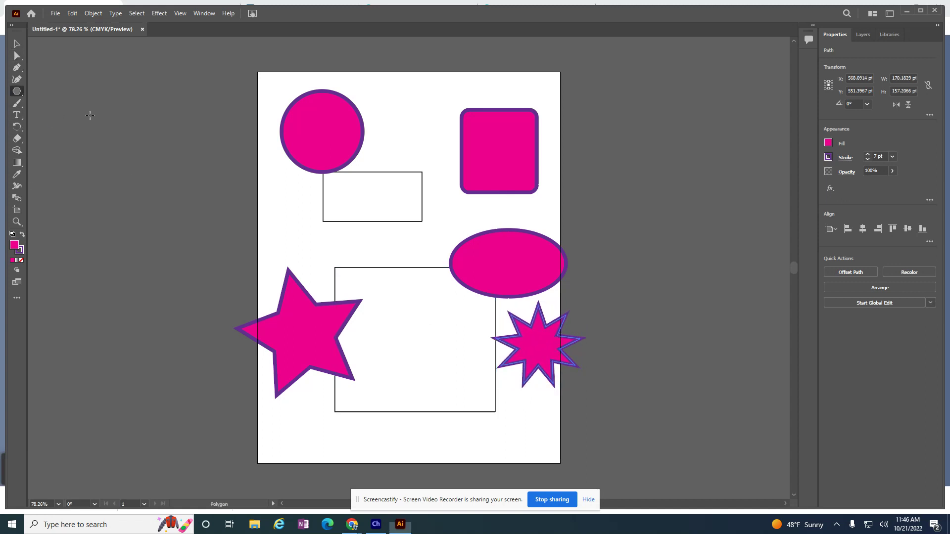
{"action": "left_click", "coordinate": [289, 255]}
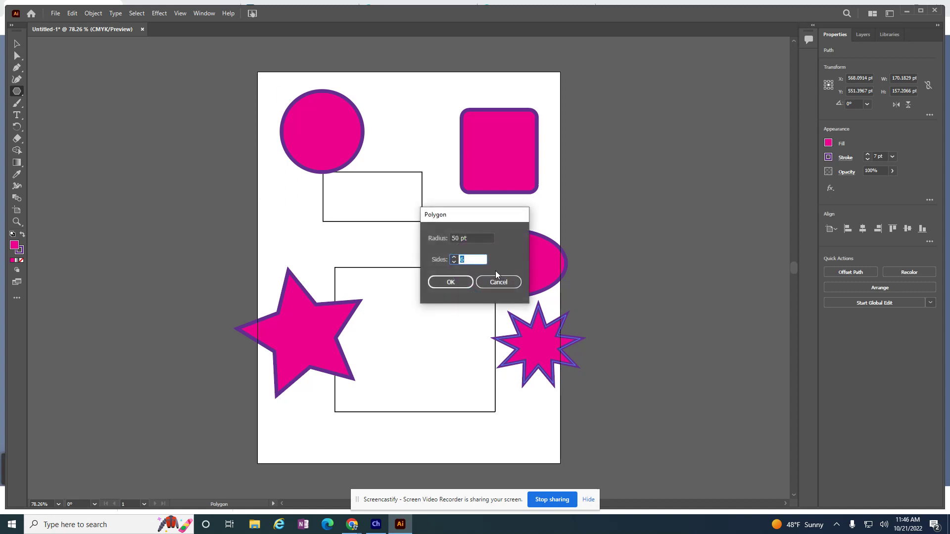
{"action": "type", "text": "3"}
{"action": "key", "text": "Return"}
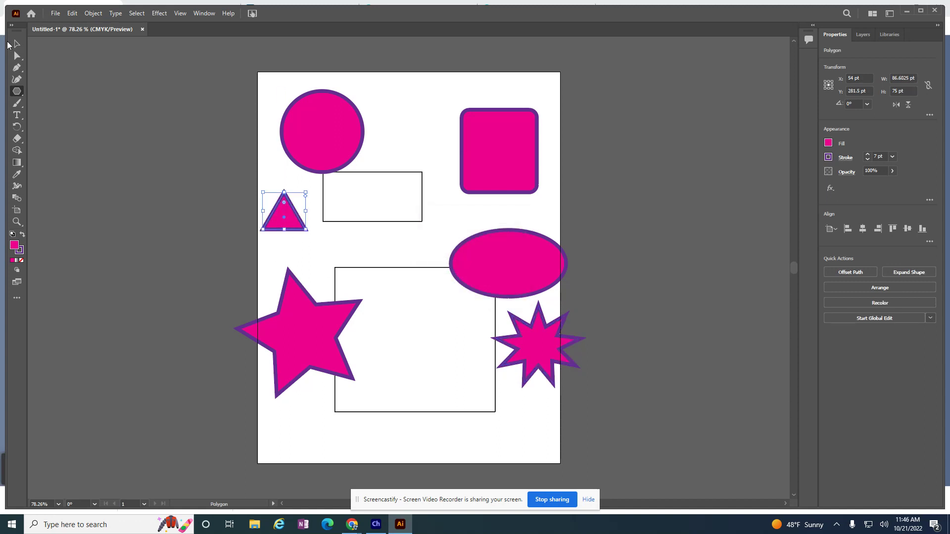
{"action": "left_click", "coordinate": [17, 43]}
{"action": "left_click", "coordinate": [18, 91]}
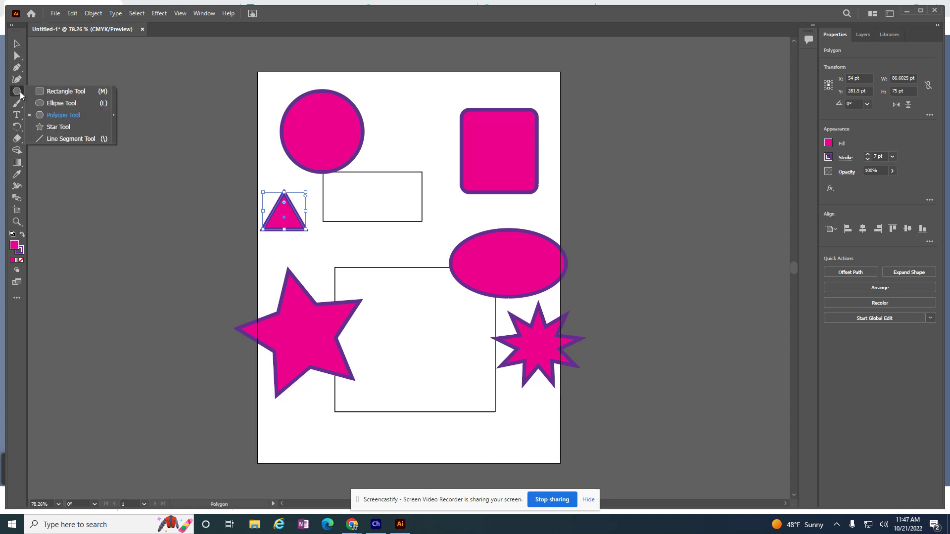